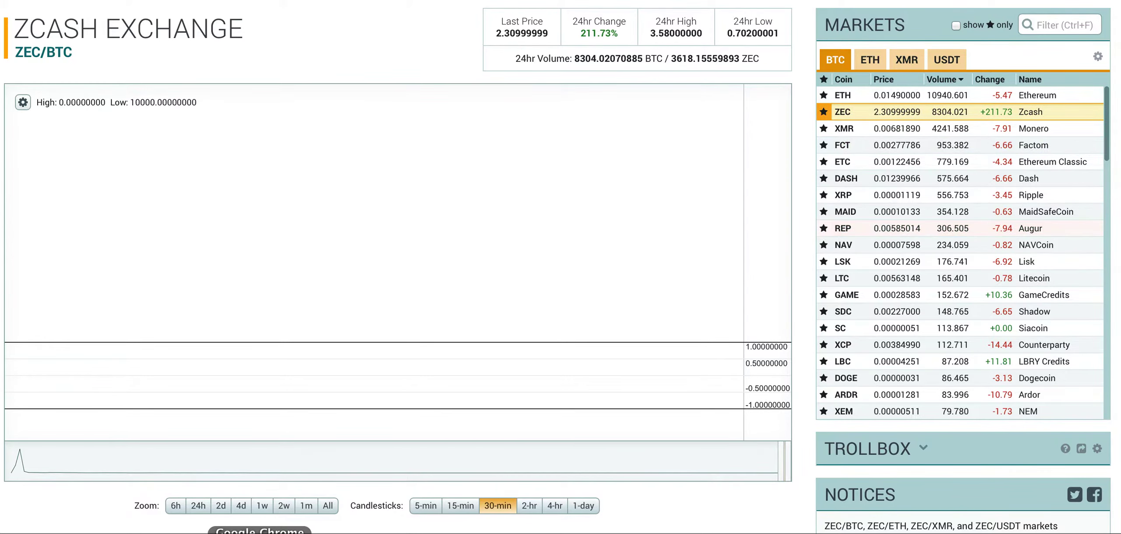
# Step: Leave the ZEC/BTC market page for the server's CPU and bandwidth graphs page
pyautogui.click(260, 533)
pyautogui.scroll(2, 309, 362)
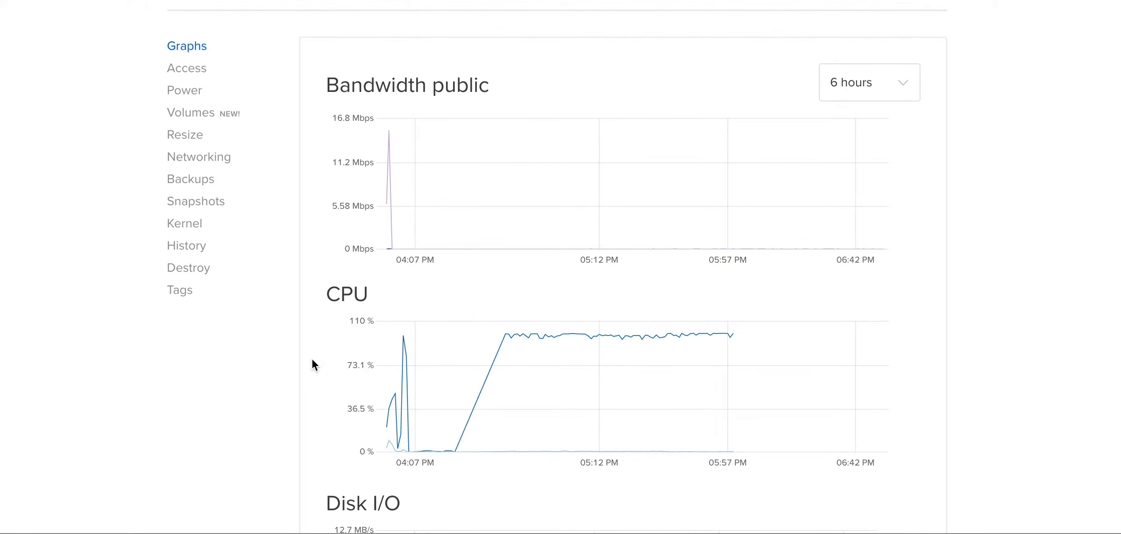
pyautogui.scroll(-1, 308, 362)
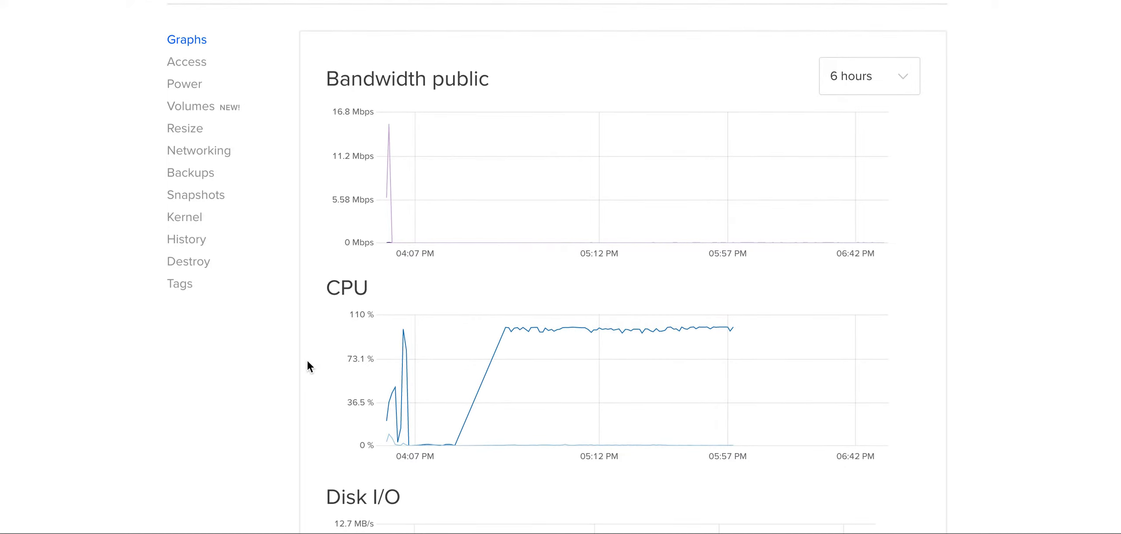
pyautogui.scroll(-1, 307, 359)
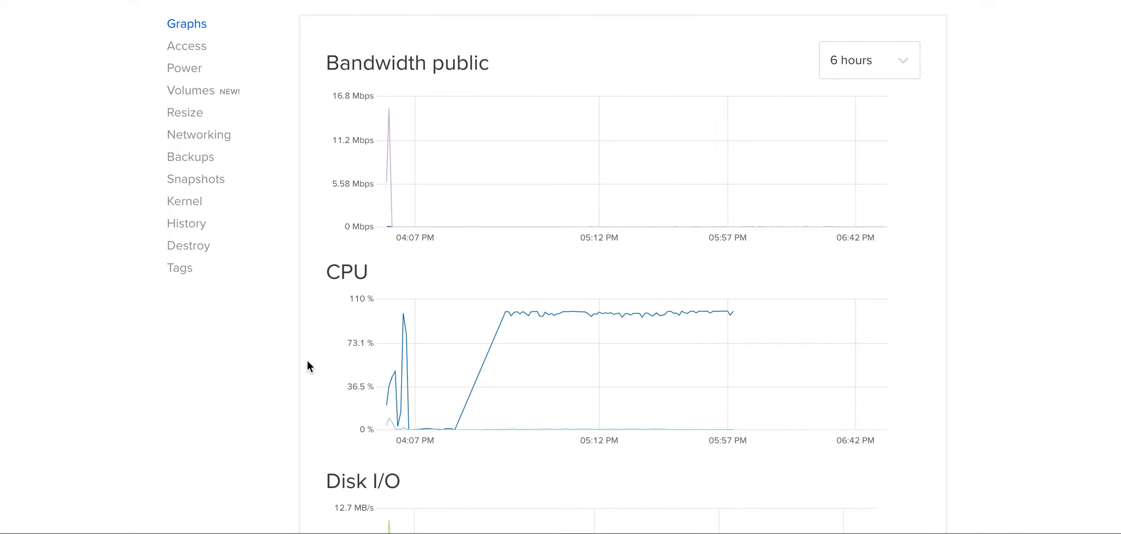
pyautogui.scroll(-2, 306, 357)
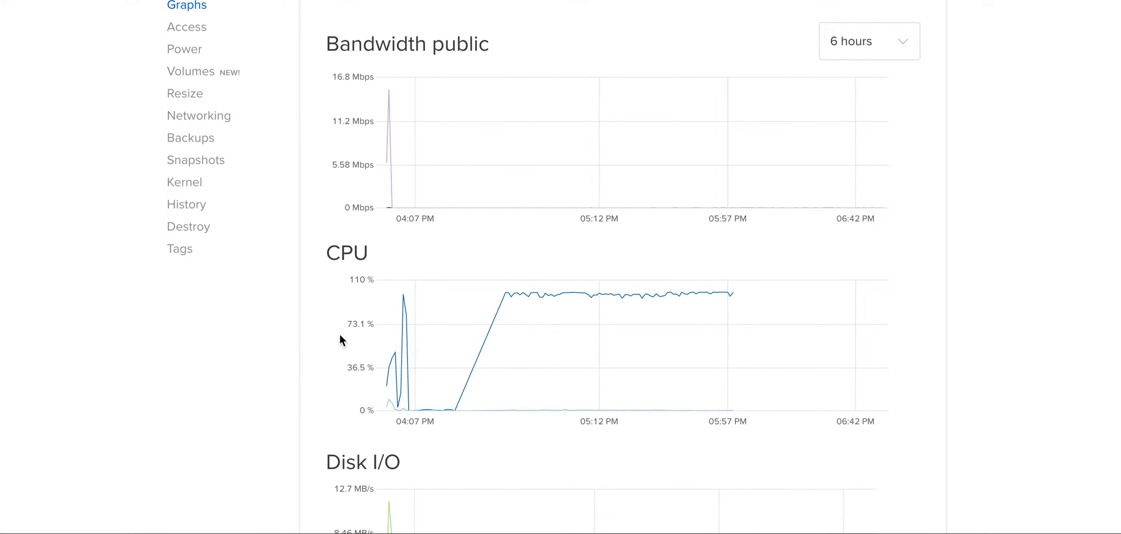